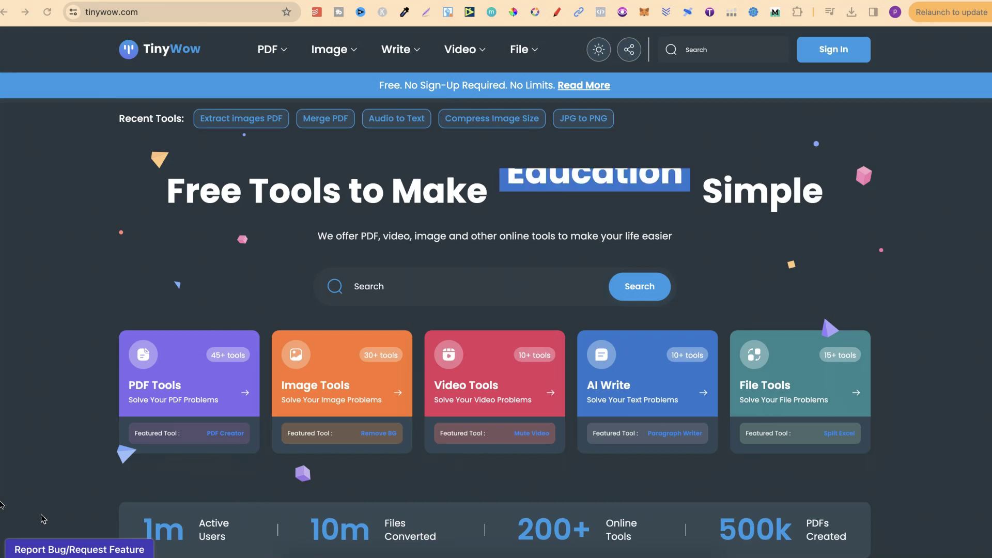
# Step: Search TinyWow for 'pdf to text' and open the PDF to Text converter
pyautogui.click(370, 286)
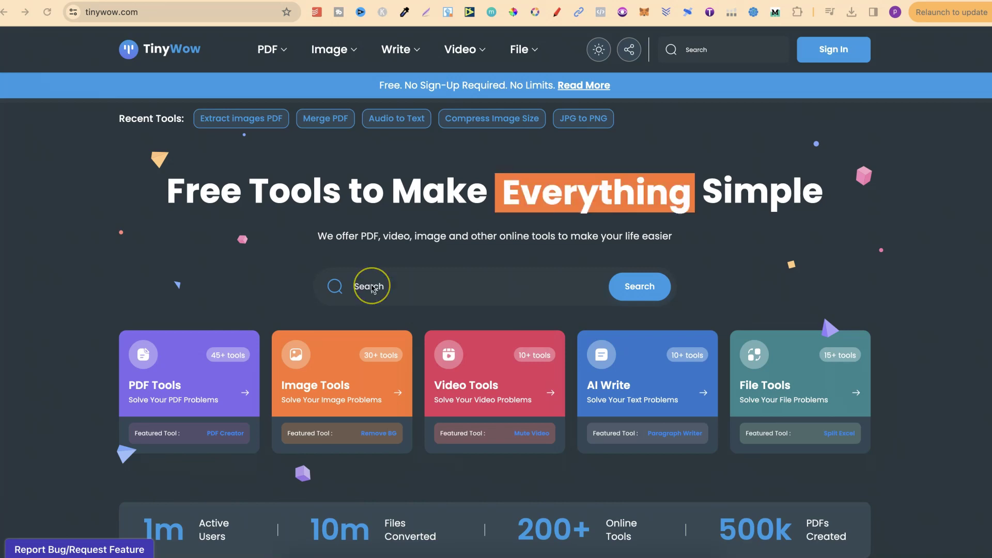
pyautogui.click(640, 290)
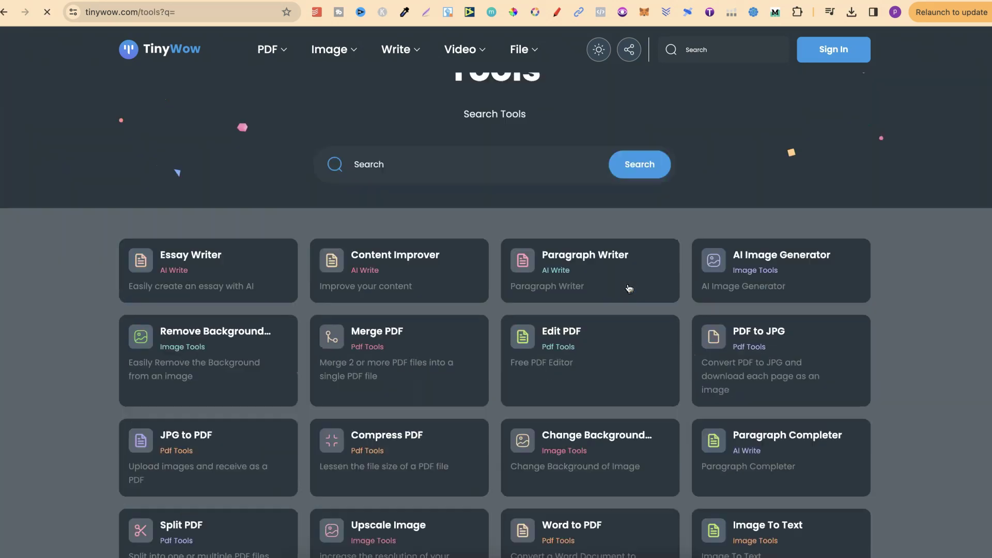
pyautogui.scroll(-3, 870, 317)
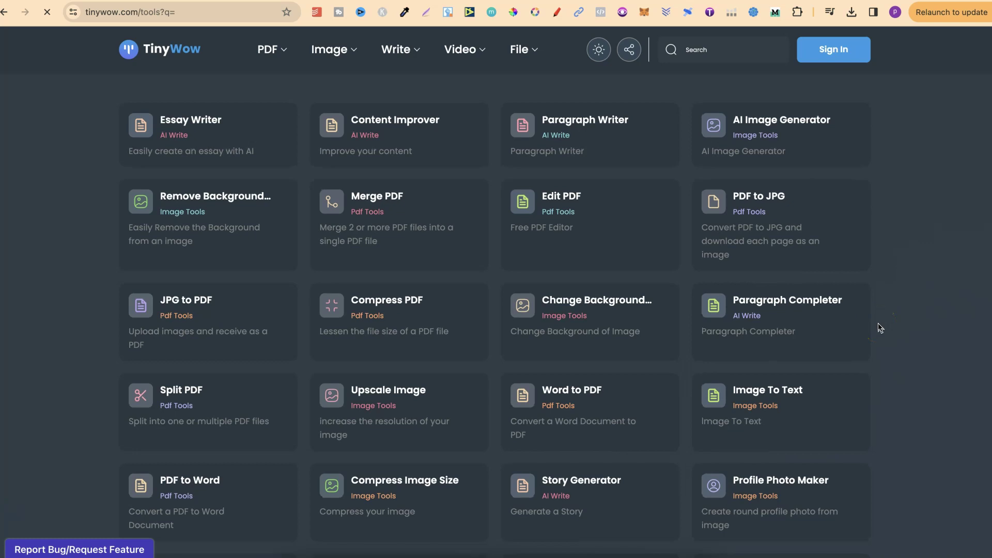
pyautogui.scroll(3, 547, 247)
pyautogui.click(380, 227)
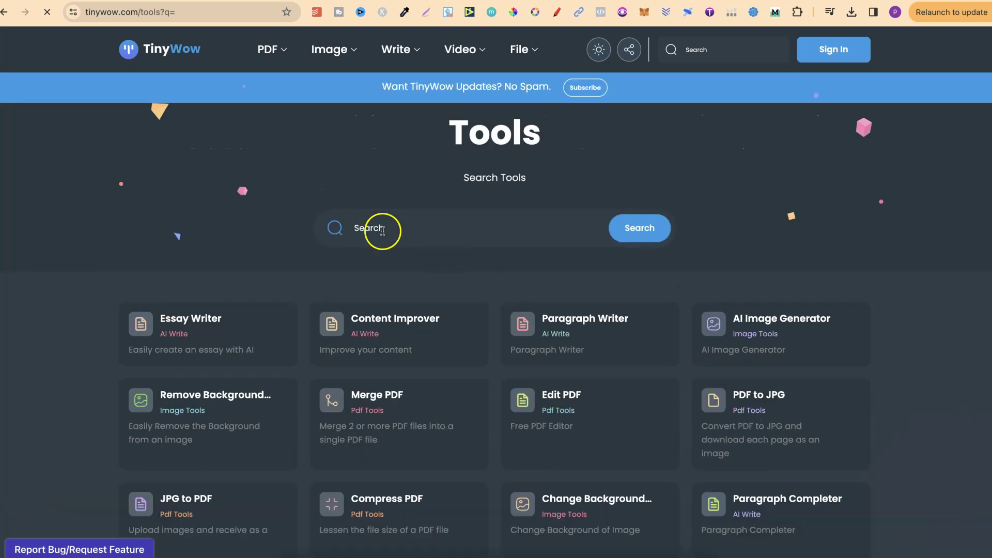
pyautogui.write('pdf to text')
pyautogui.click(648, 234)
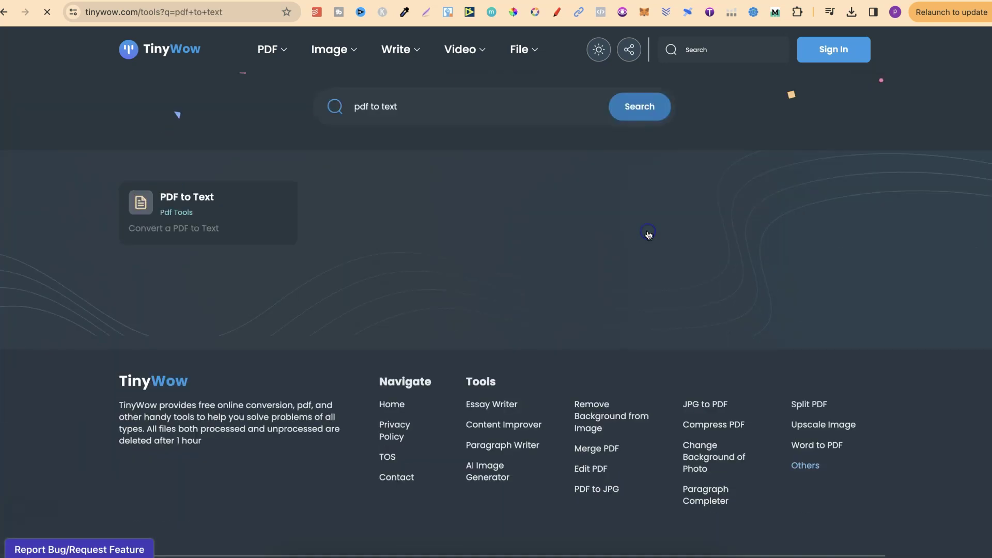
pyautogui.click(191, 167)
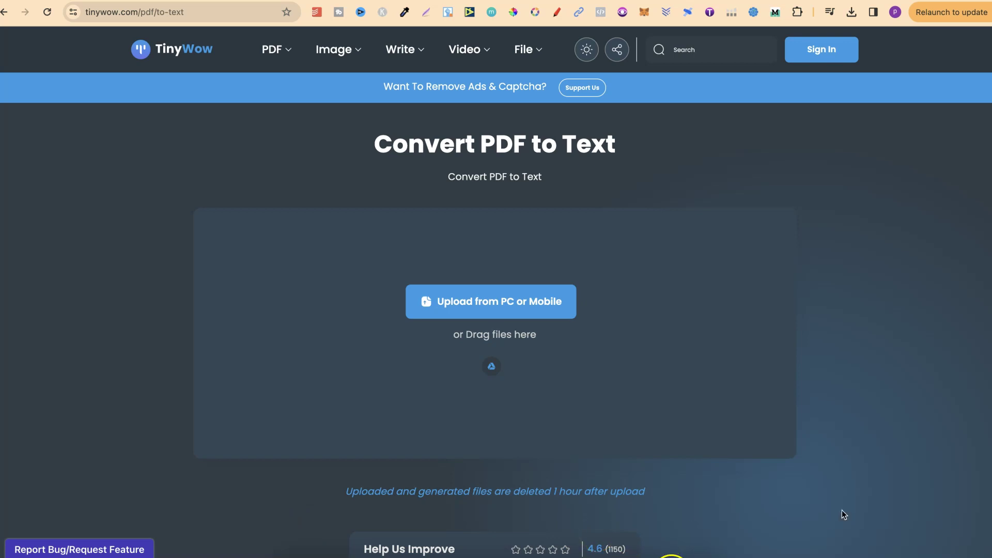
# Step: Preview the Email Checklist PDF in Acrobat, then drag it from Downloads onto the converter
pyautogui.click(666, 552)
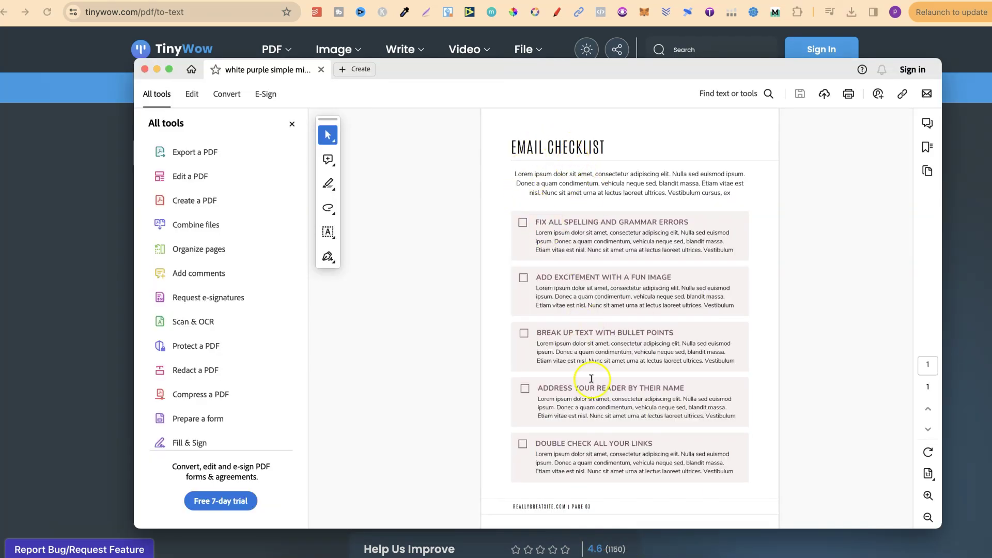
pyautogui.click(144, 69)
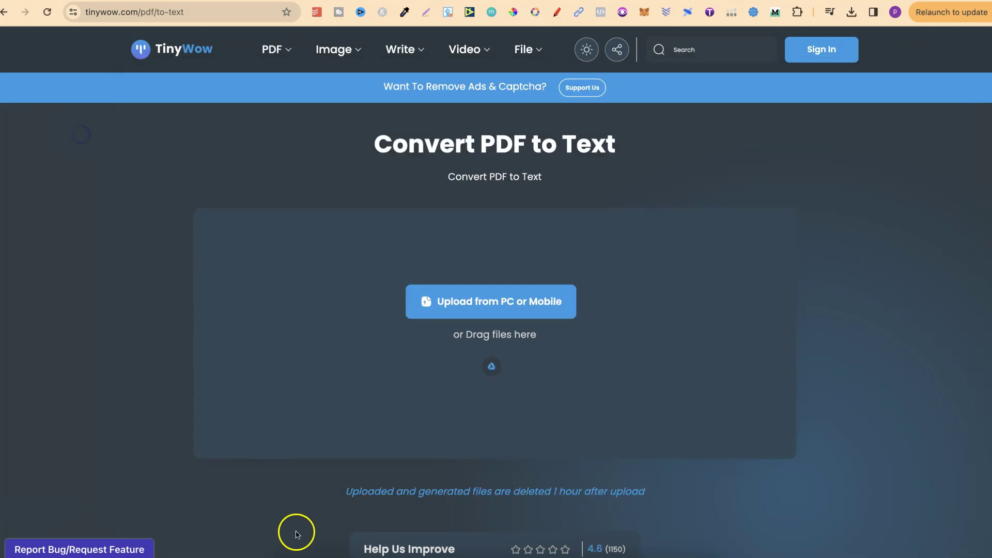
pyautogui.click(292, 551)
pyautogui.moveTo(654, 276); pyautogui.dragTo(330, 310)
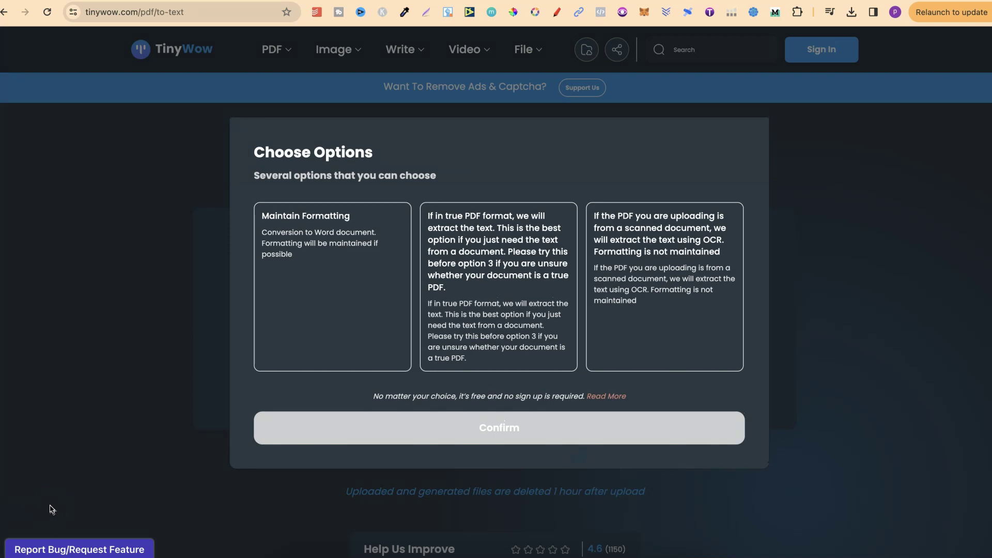
# Step: Choose true-PDF text extraction and confirm to convert the checklist
pyautogui.click(490, 280)
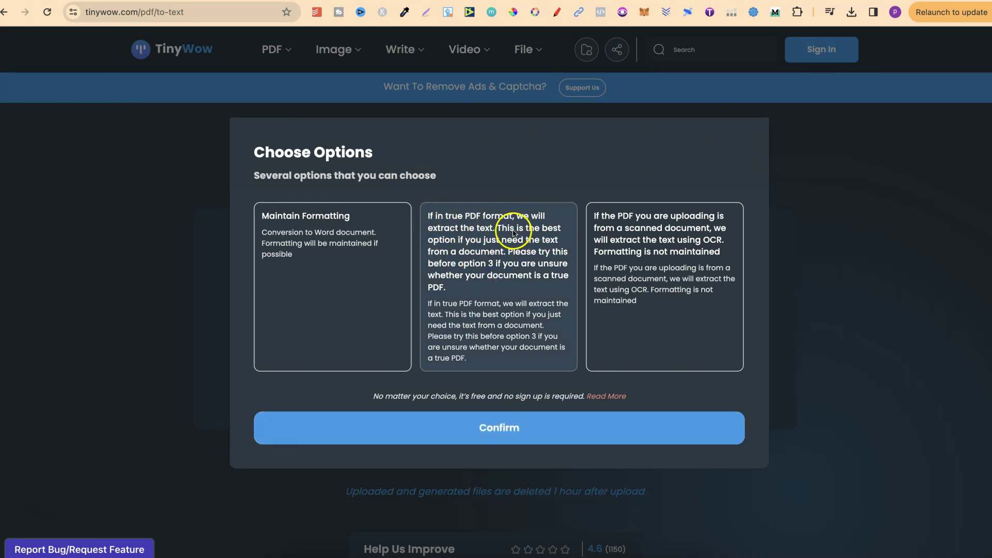
pyautogui.click(505, 437)
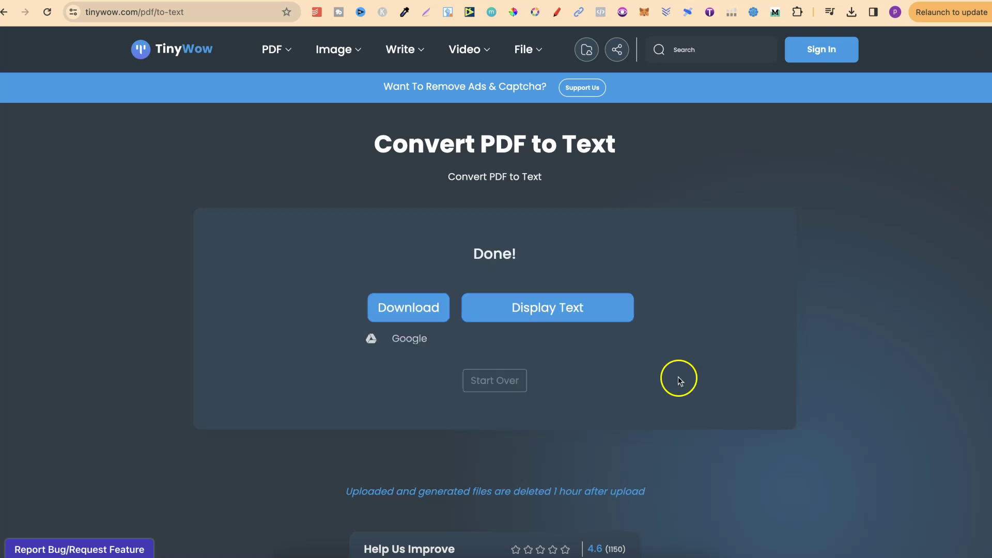
# Step: Download the converted checklist as .doc, display its text, and open the download in Pages
pyautogui.click(424, 308)
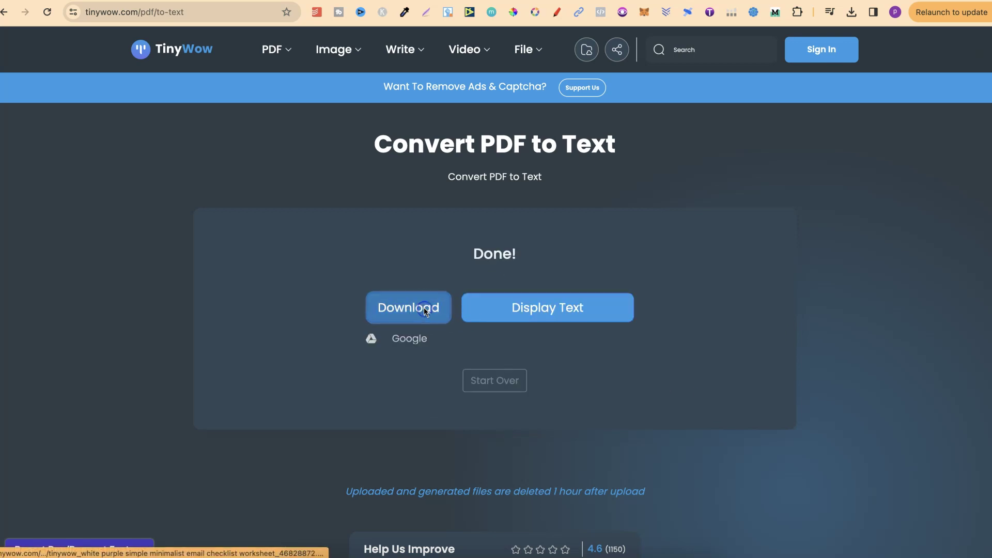
pyautogui.click(532, 312)
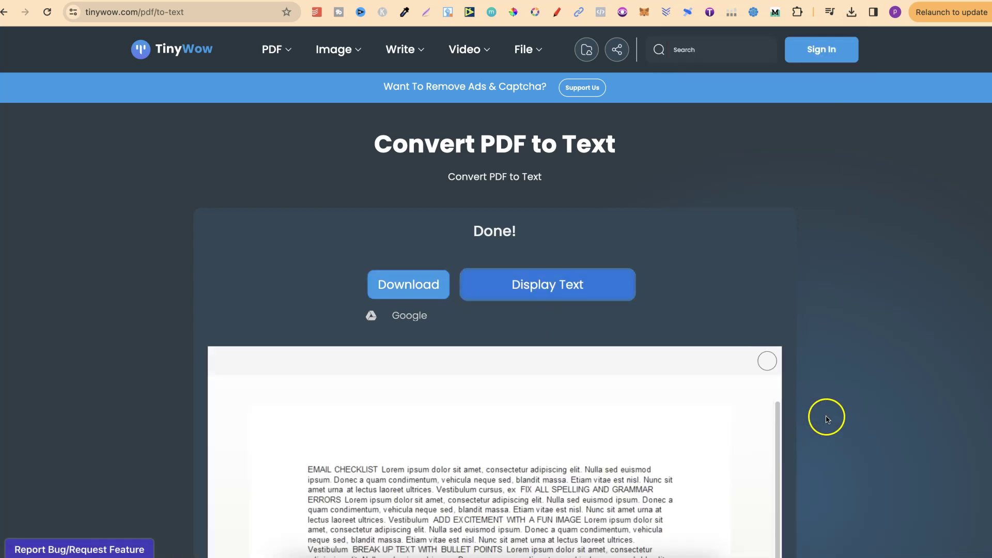
pyautogui.scroll(-1, 827, 417)
pyautogui.scroll(-2, 826, 417)
pyautogui.scroll(-1, 826, 419)
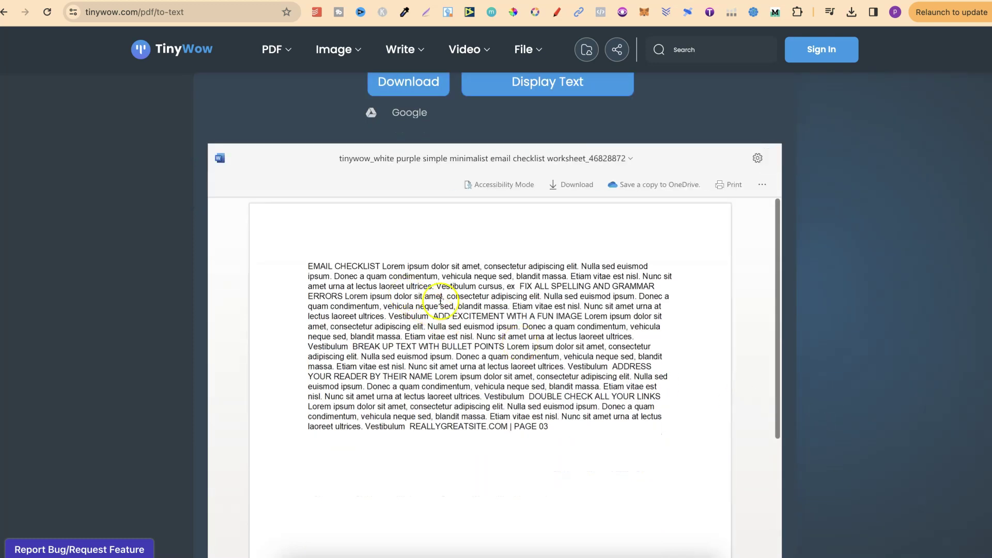
pyautogui.click(853, 13)
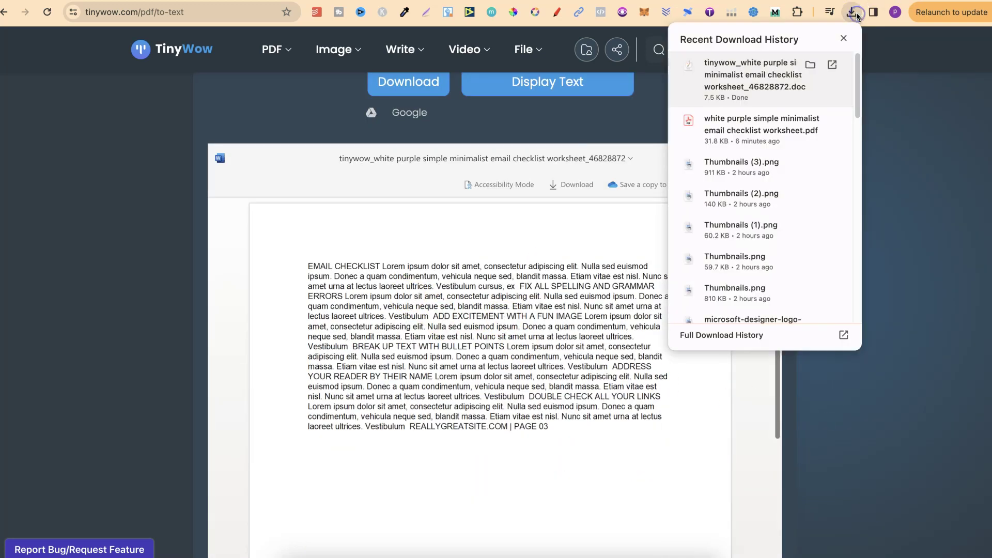
pyautogui.click(749, 77)
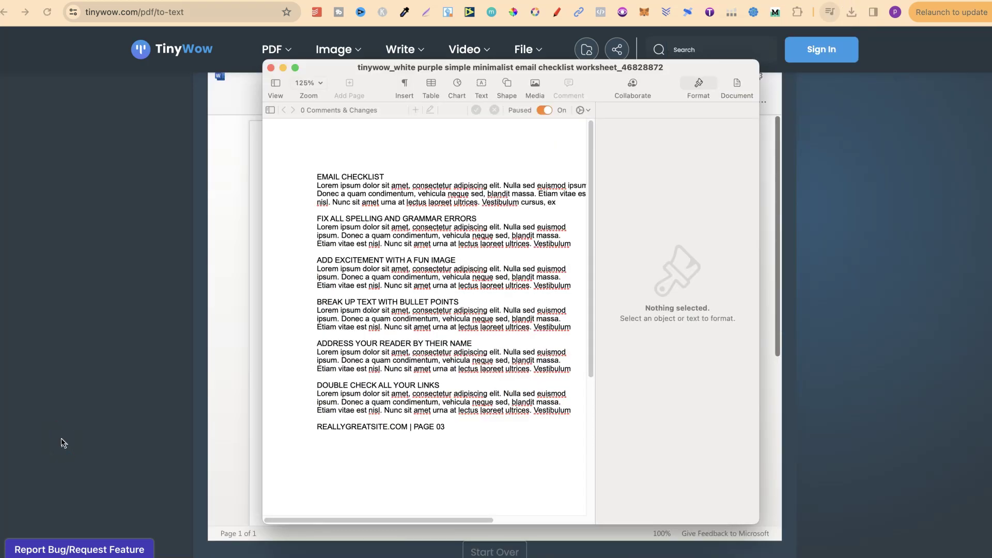